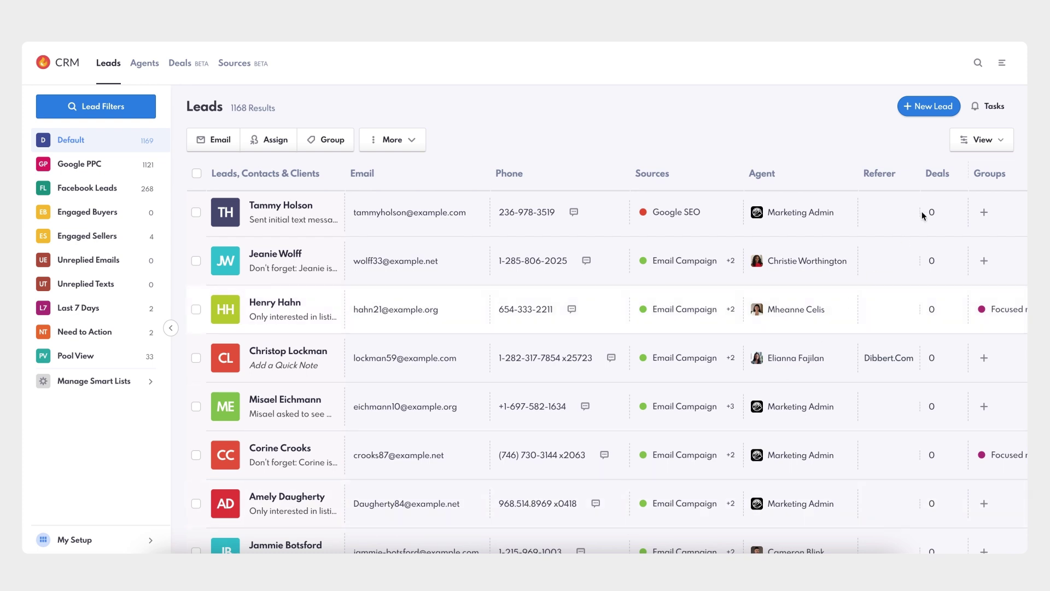
Go to Settings from the app menu and show the Dialer page under Lead Manager Settings
left_click(1002, 67)
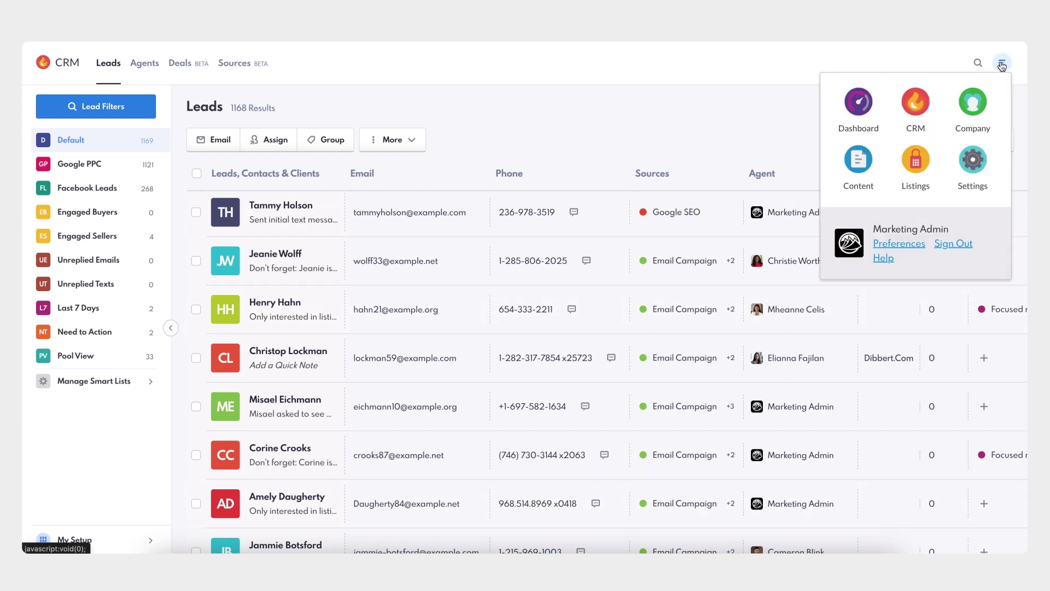
left_click(974, 161)
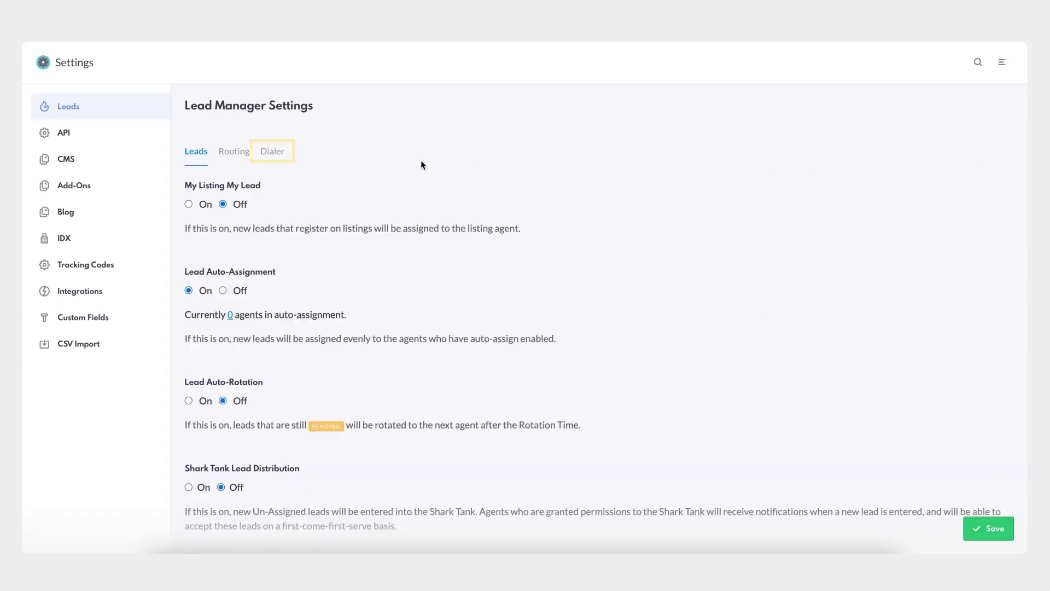
left_click(279, 155)
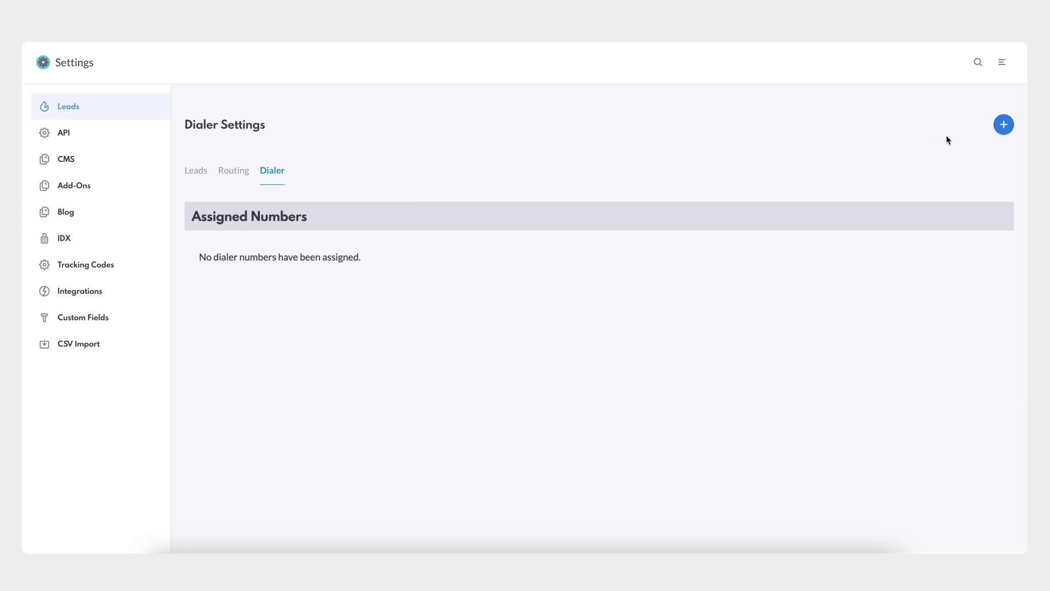
Assign dialer numbers to the Executive Buyer Specialist and Realtor agents
left_click(1006, 124)
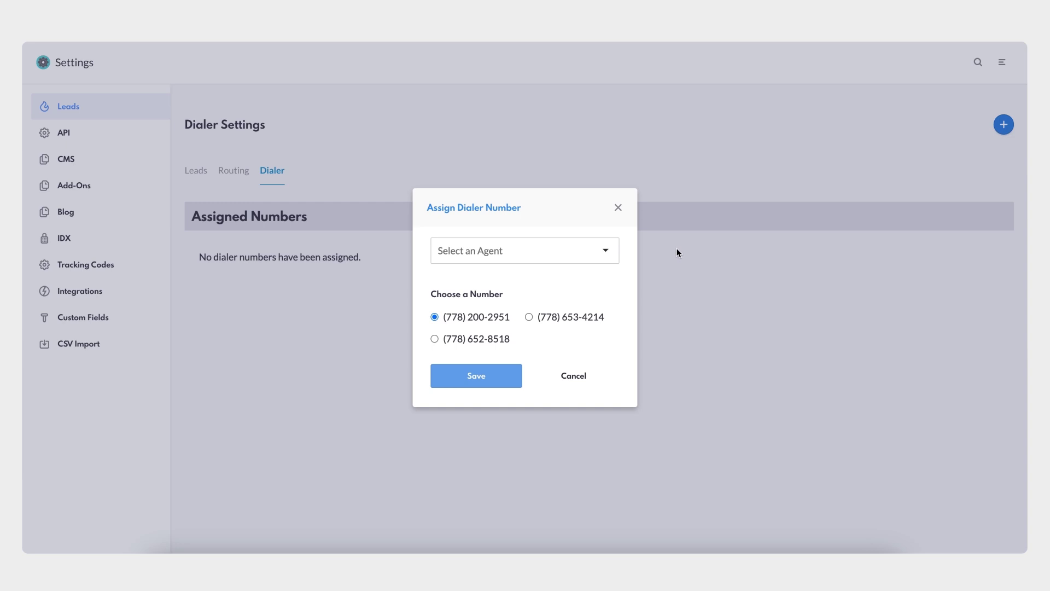
left_click(605, 250)
left_click(574, 283)
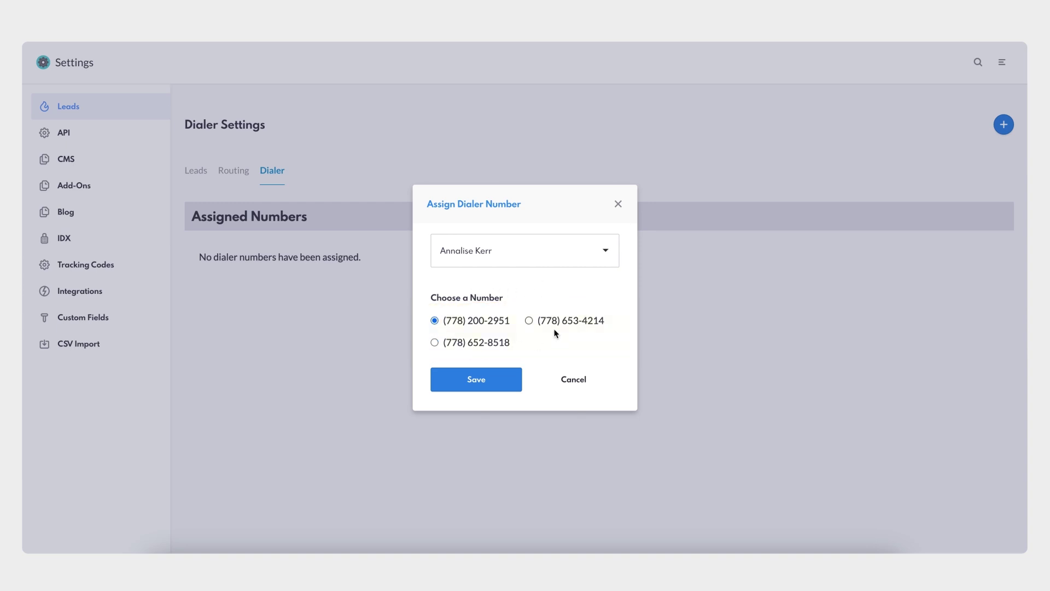
left_click(476, 381)
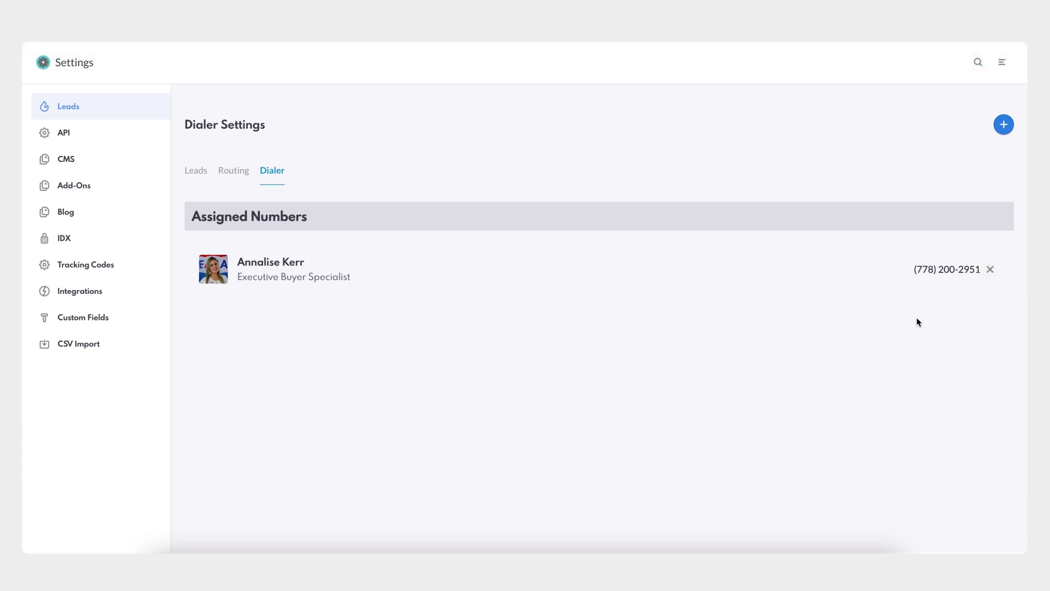
left_click(1004, 125)
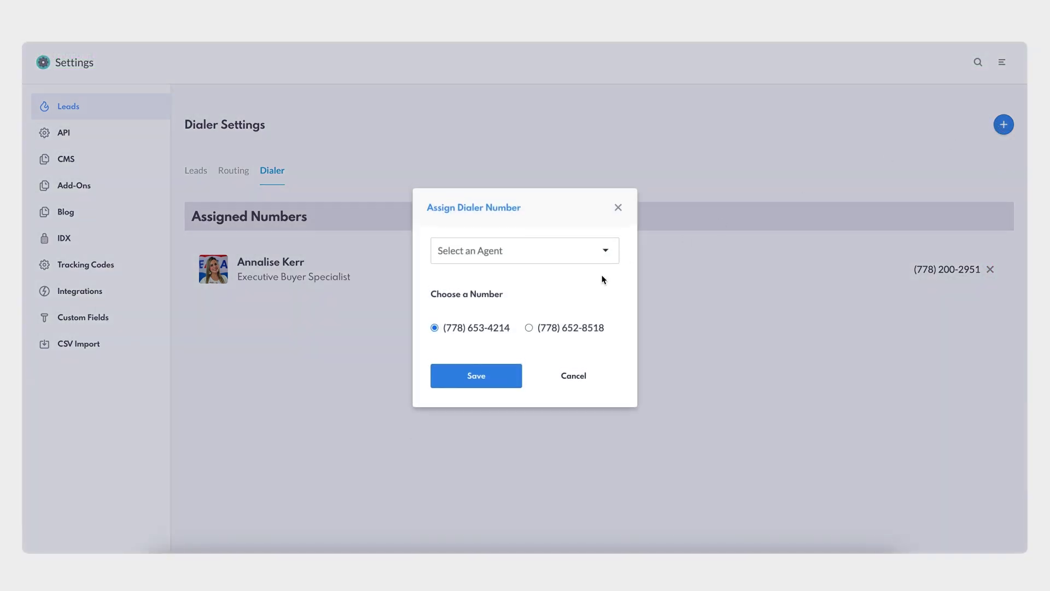
left_click(606, 250)
left_click(569, 280)
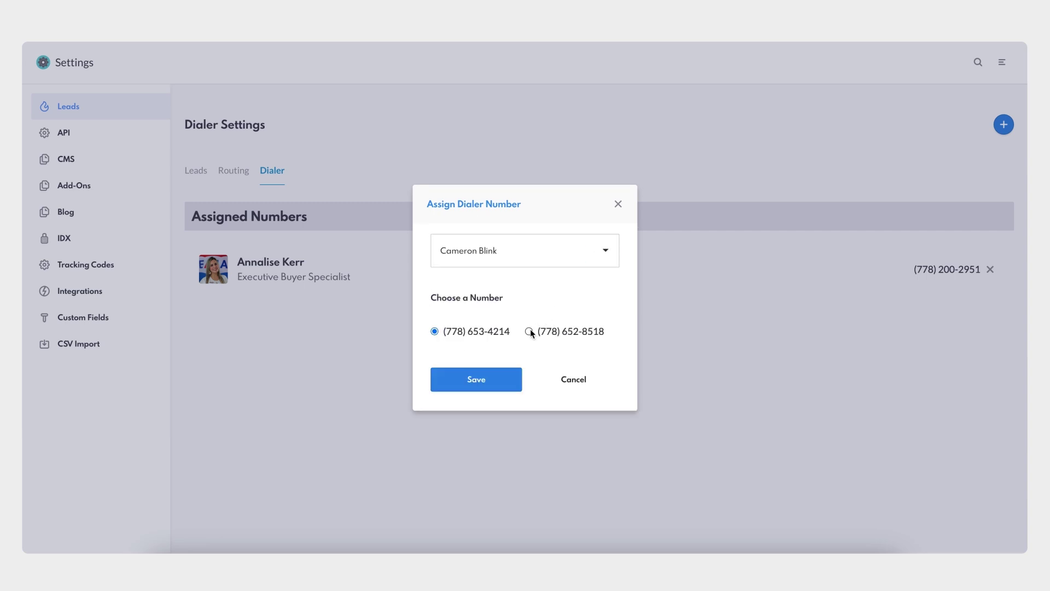
left_click(482, 380)
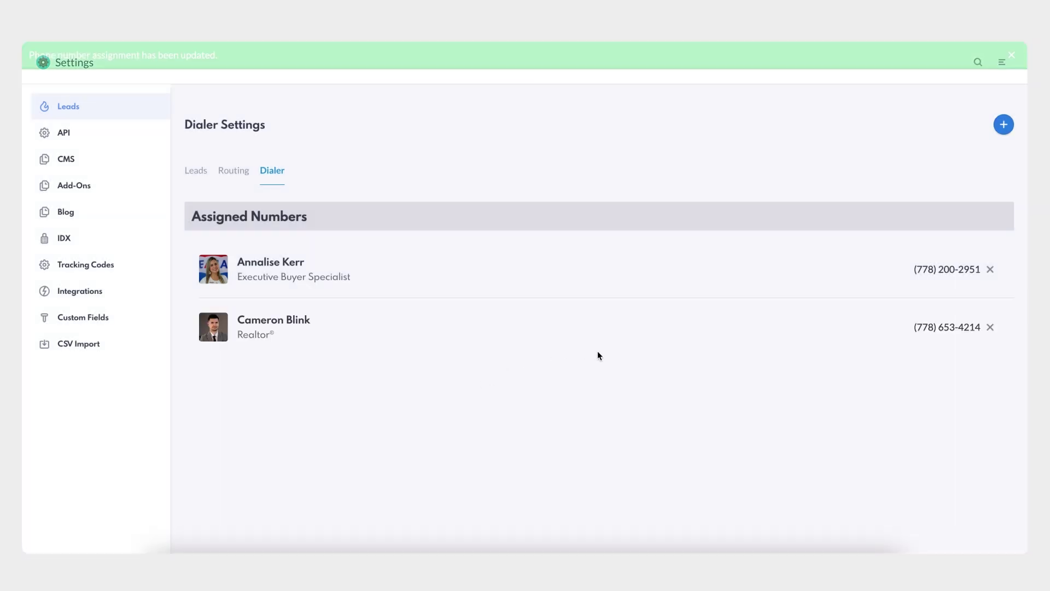
Assign the last remaining dialer number to Marketing Admin
left_click(1004, 124)
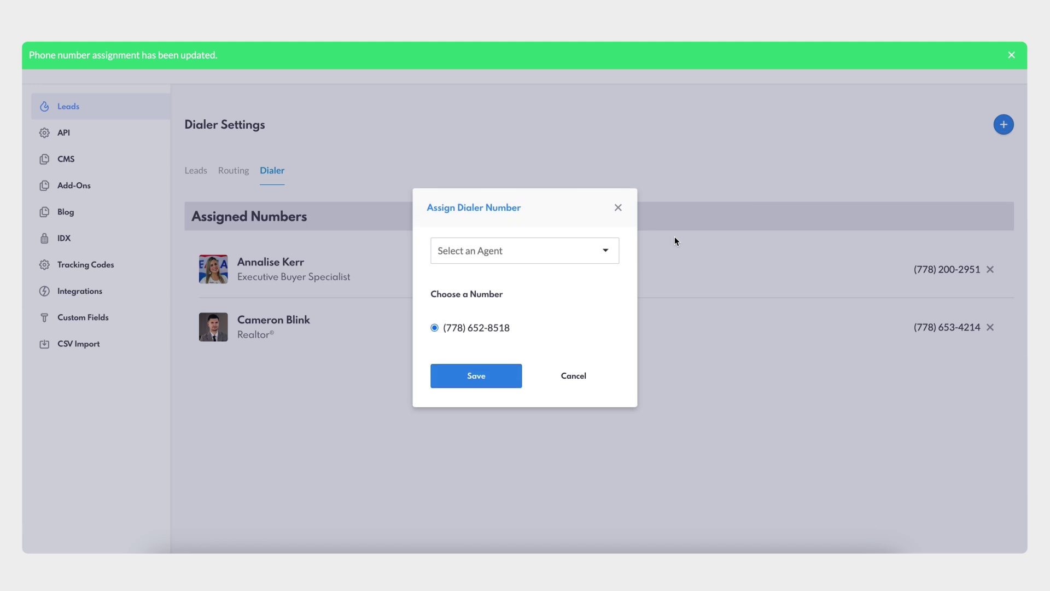
left_click(615, 254)
scroll(533, 348, "down", 3)
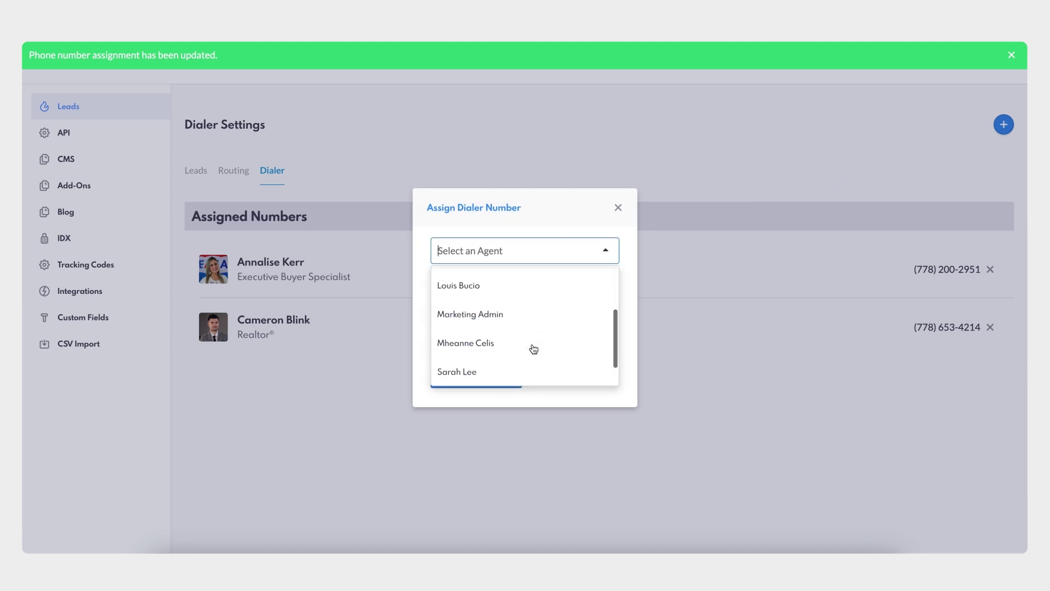
left_click(522, 313)
left_click(487, 383)
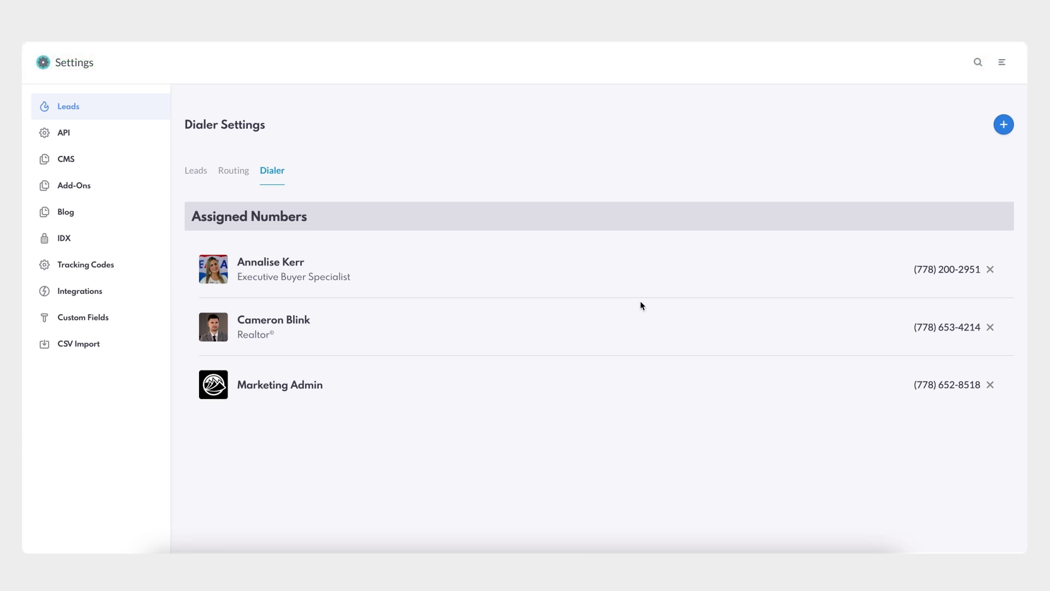
Return to the CRM Leads list and dial the fifth lead's phone number
left_click(1003, 63)
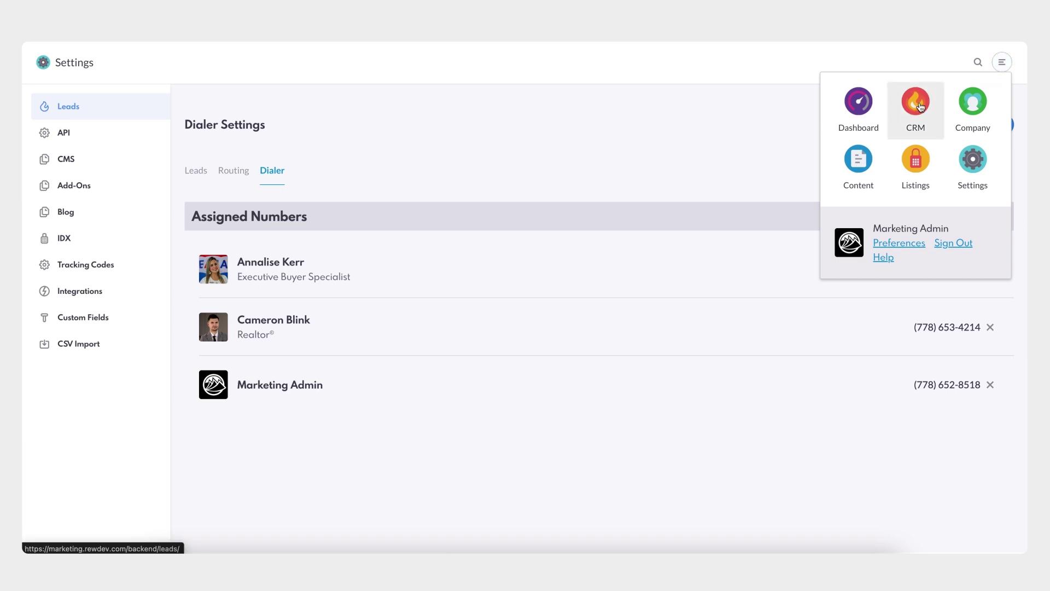
left_click(920, 106)
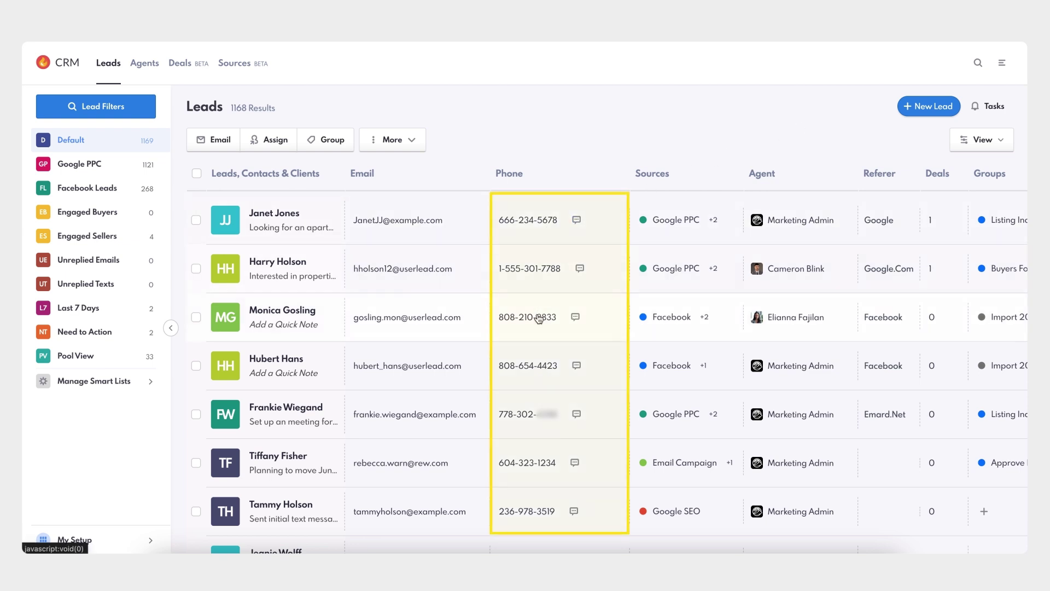
left_click(530, 416)
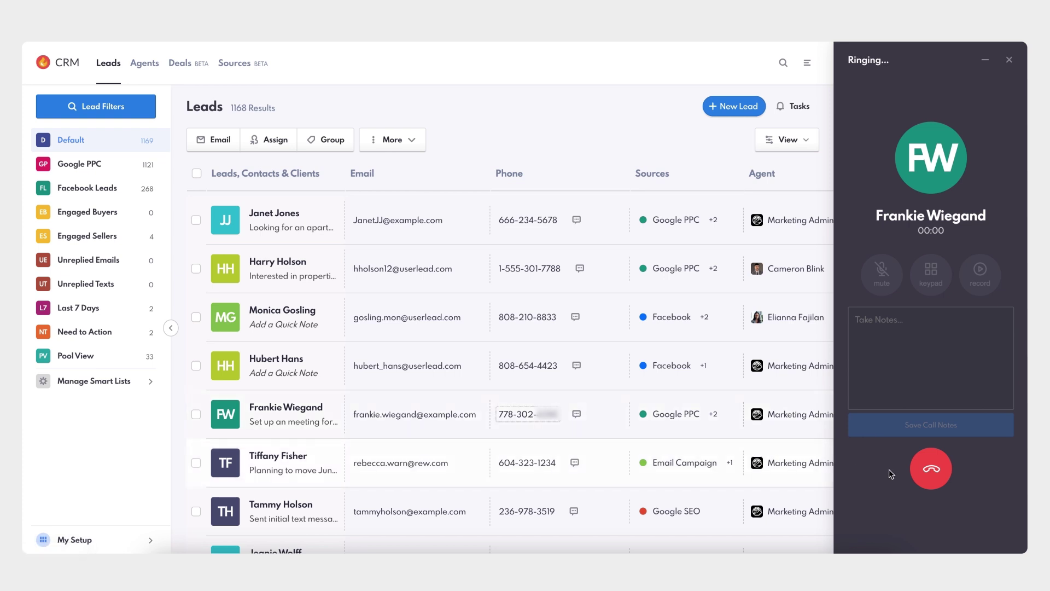
Hang up the ringing call and dismiss the Call Ended panel
left_click(925, 475)
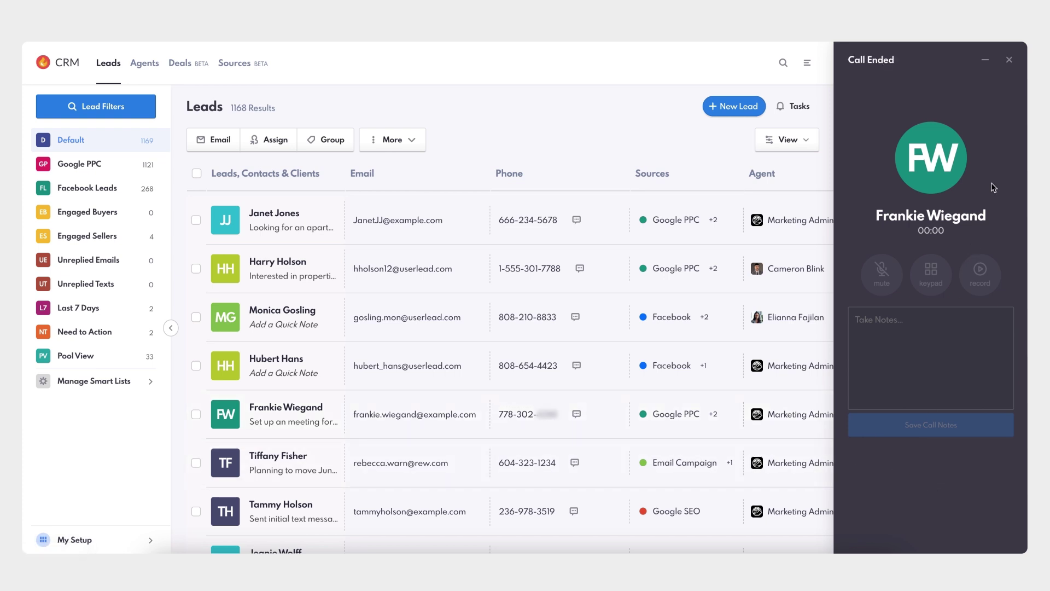
left_click(1009, 60)
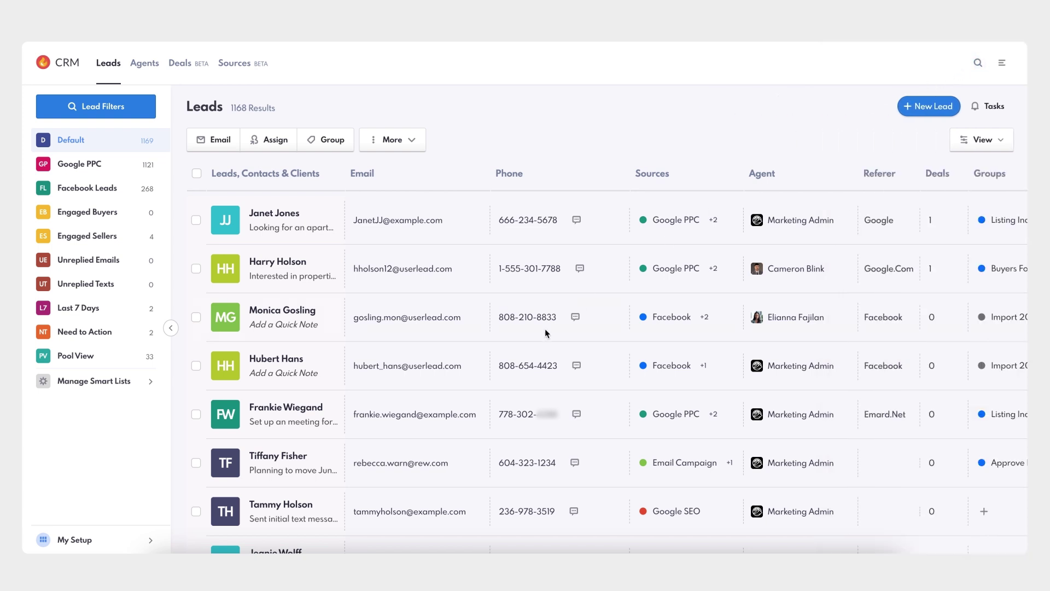
Call the fifth lead from the Call button on the lead's summary page
left_click(302, 412)
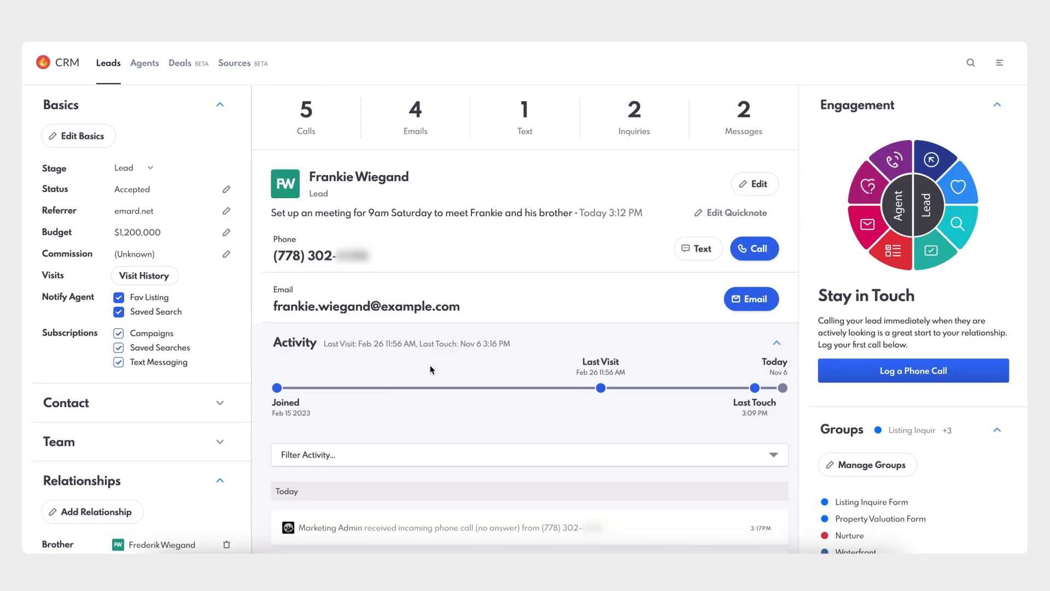
left_click(773, 255)
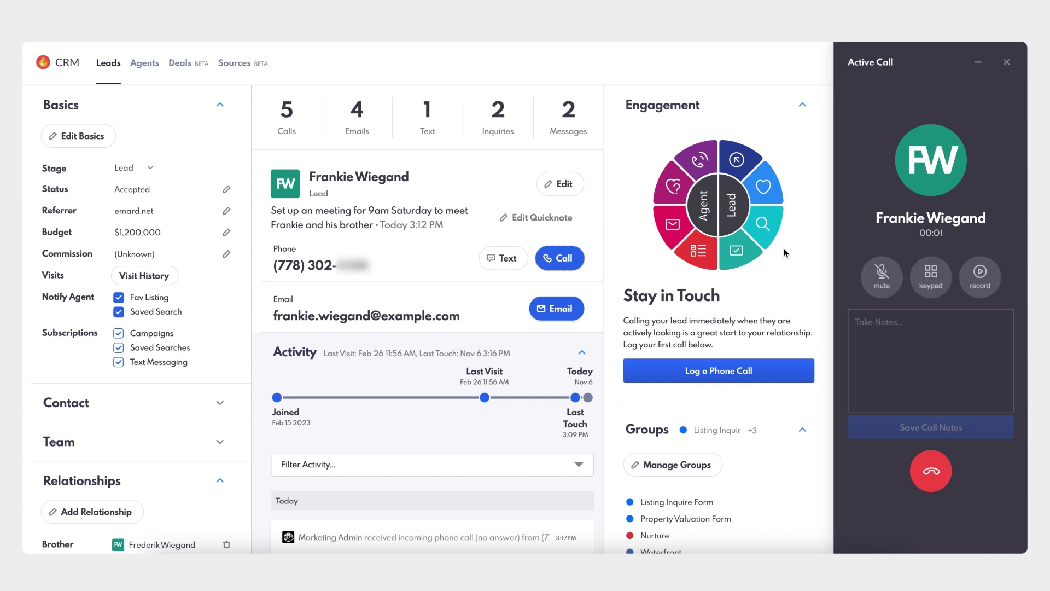
Save a call note that the lead is available before noon on Nov 12 for an inspection
left_click(902, 351)
type("Frankie is available ")
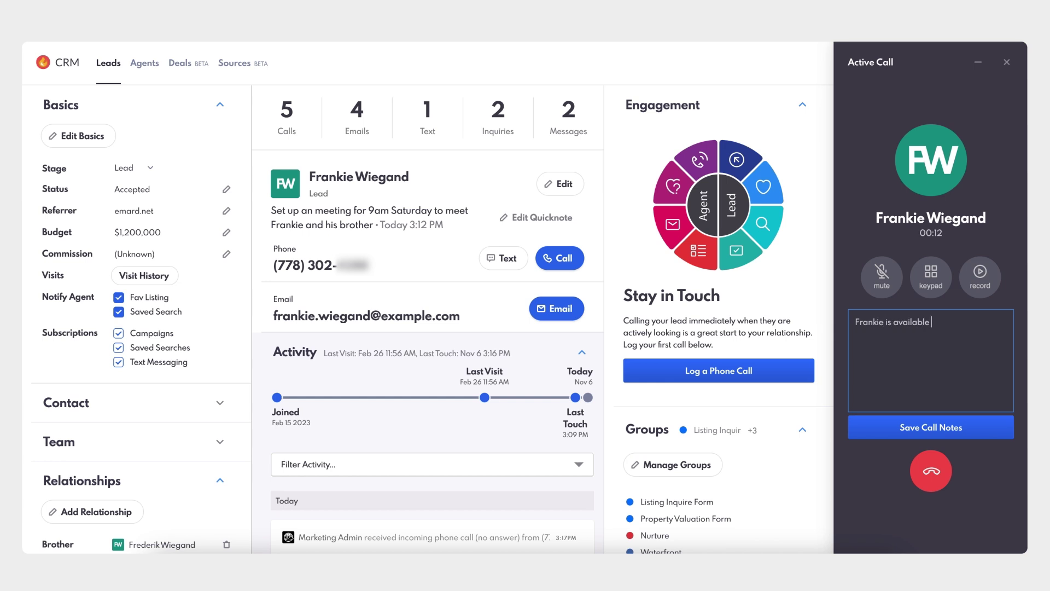
type("before noon on Nov 12 to inspect")
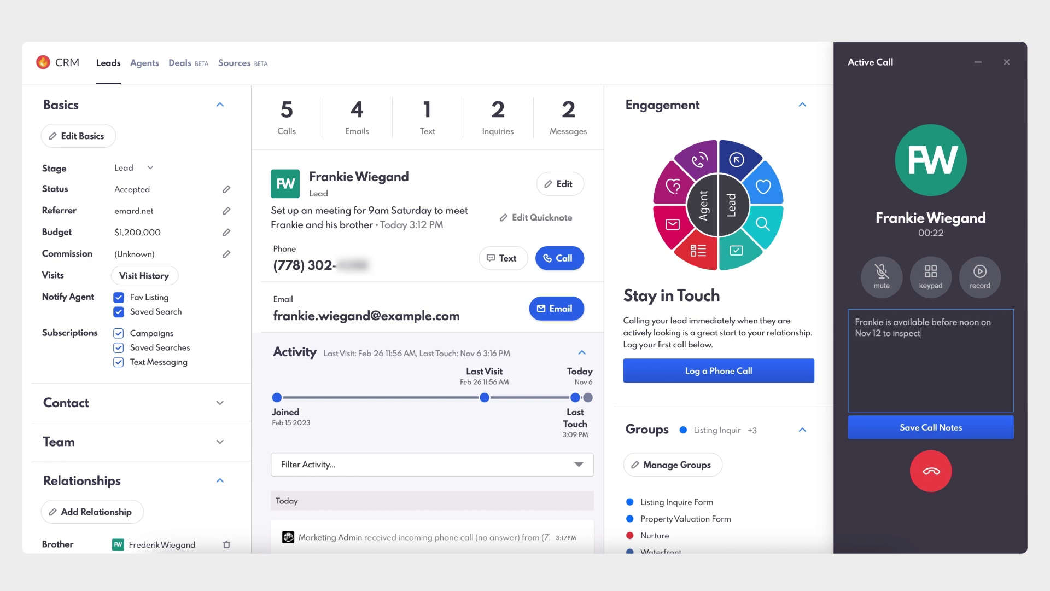
left_click(936, 430)
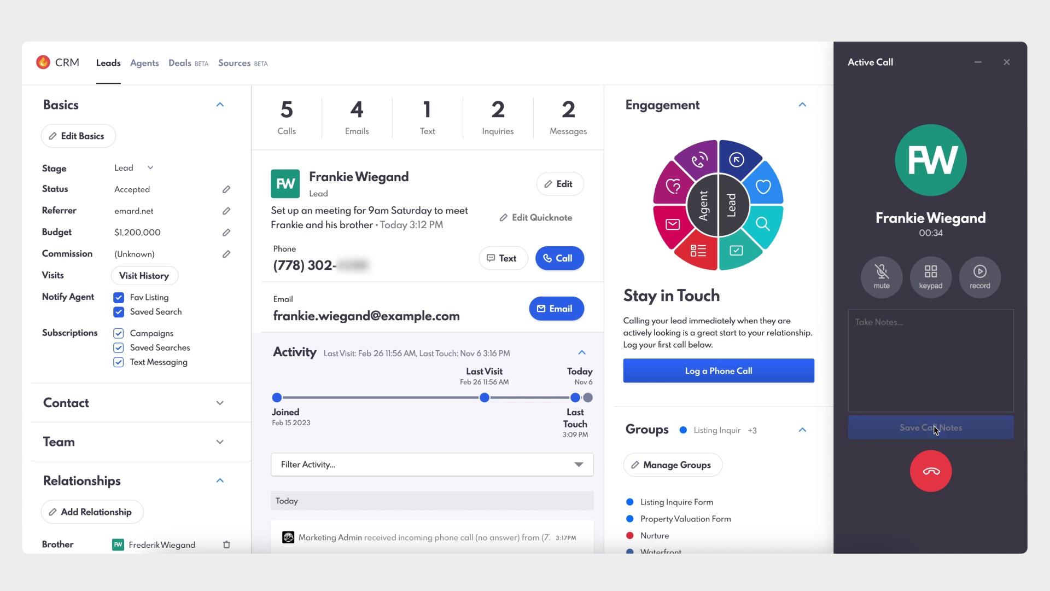
Record a short part of the call, then hang up and close the call-ended panel
left_click(980, 279)
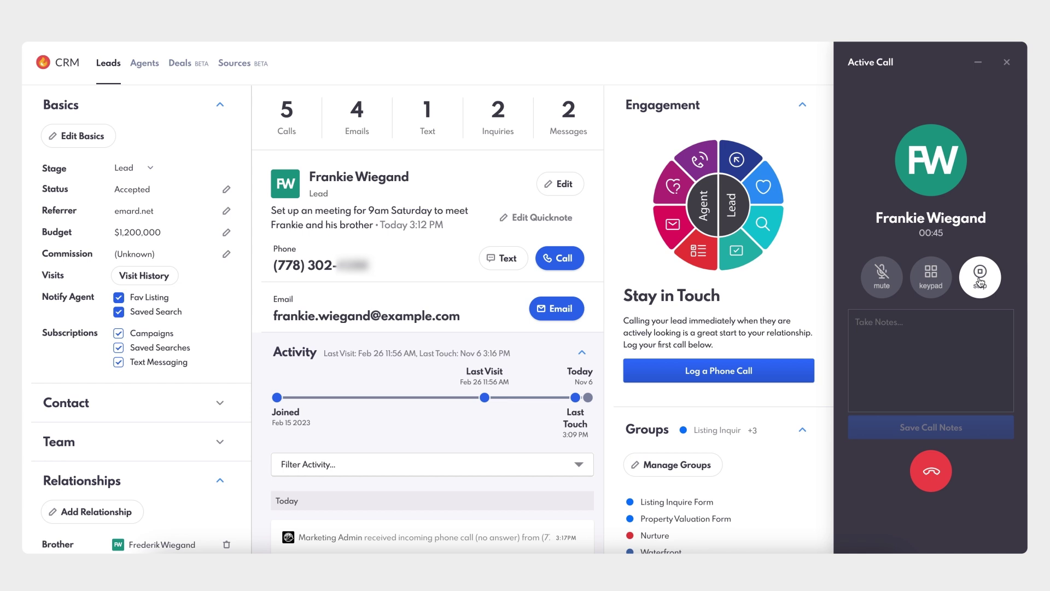
left_click(981, 278)
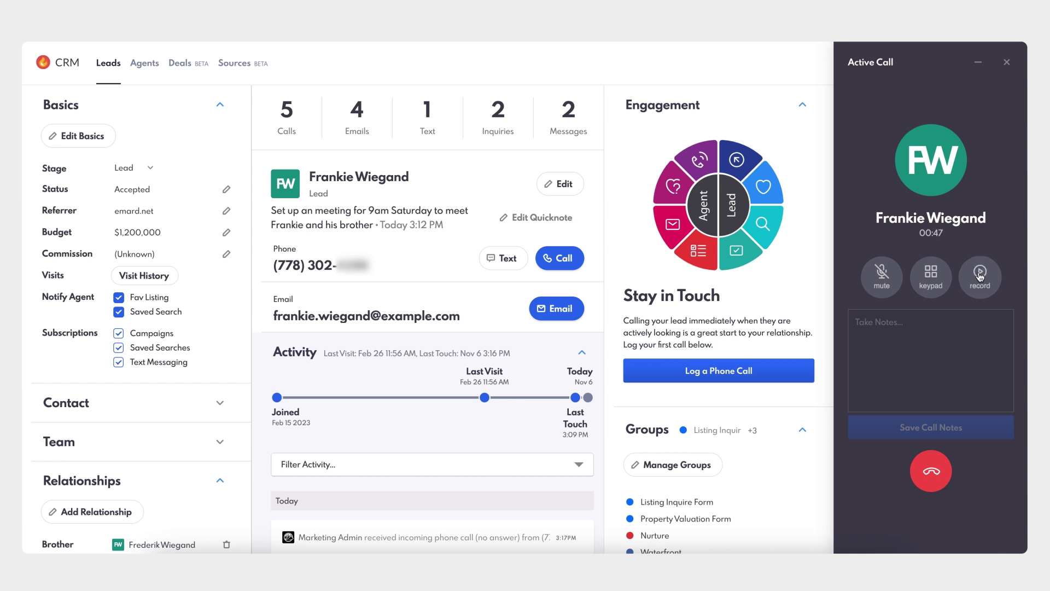
left_click(935, 464)
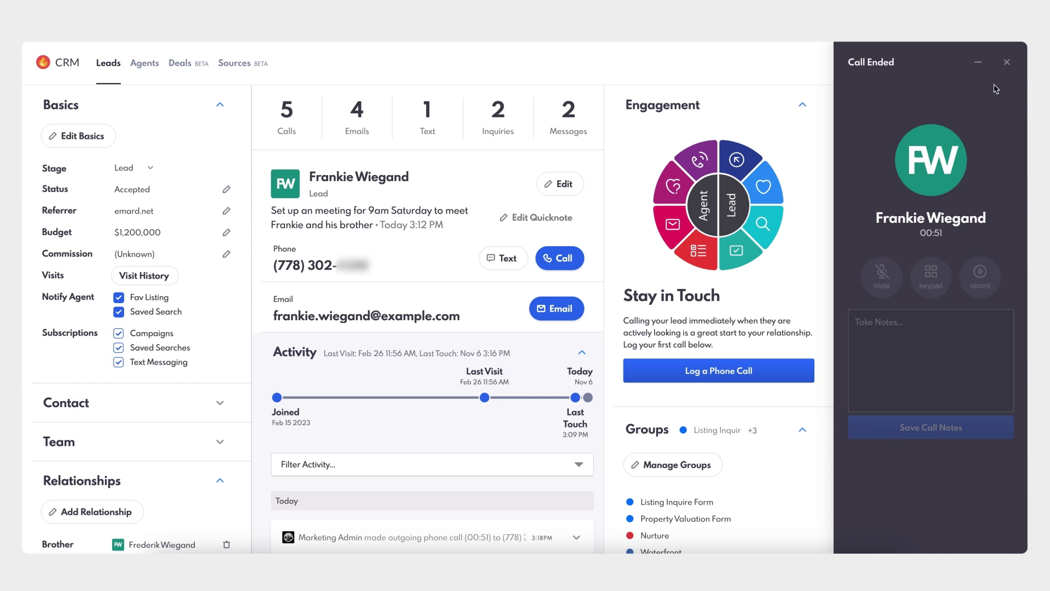
left_click(1006, 62)
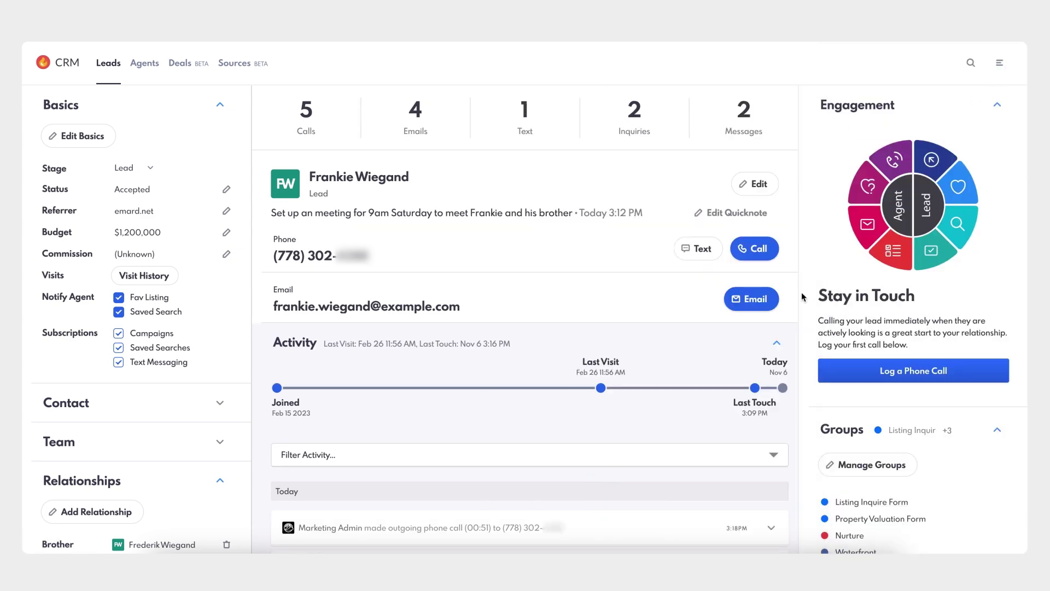
Expand the 00:51 outgoing call entry to reveal its 0:12 recording and Nov 12 note
scroll(802, 297, "down", 3)
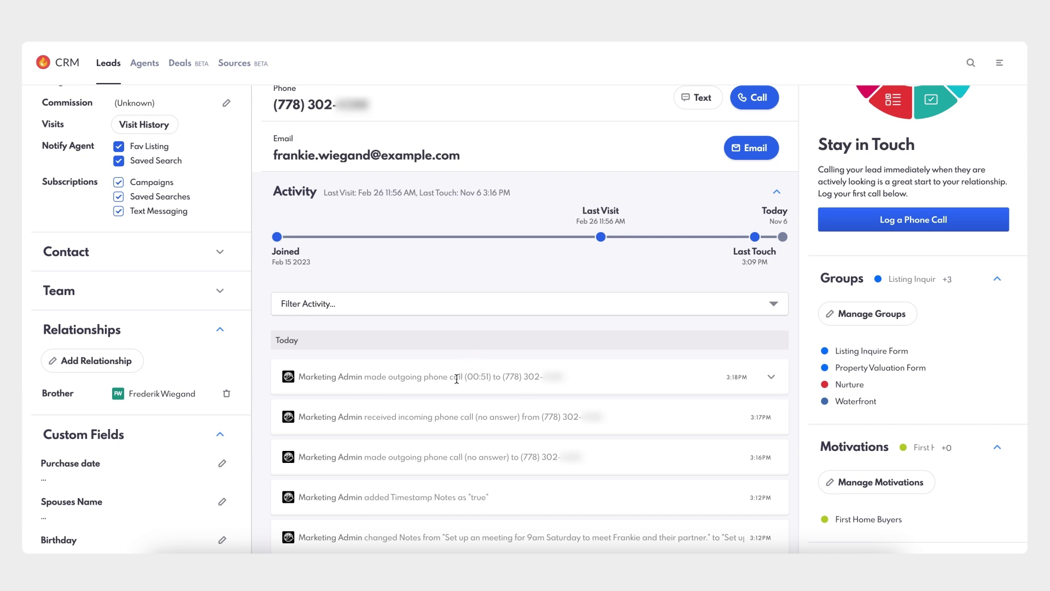
left_click(772, 378)
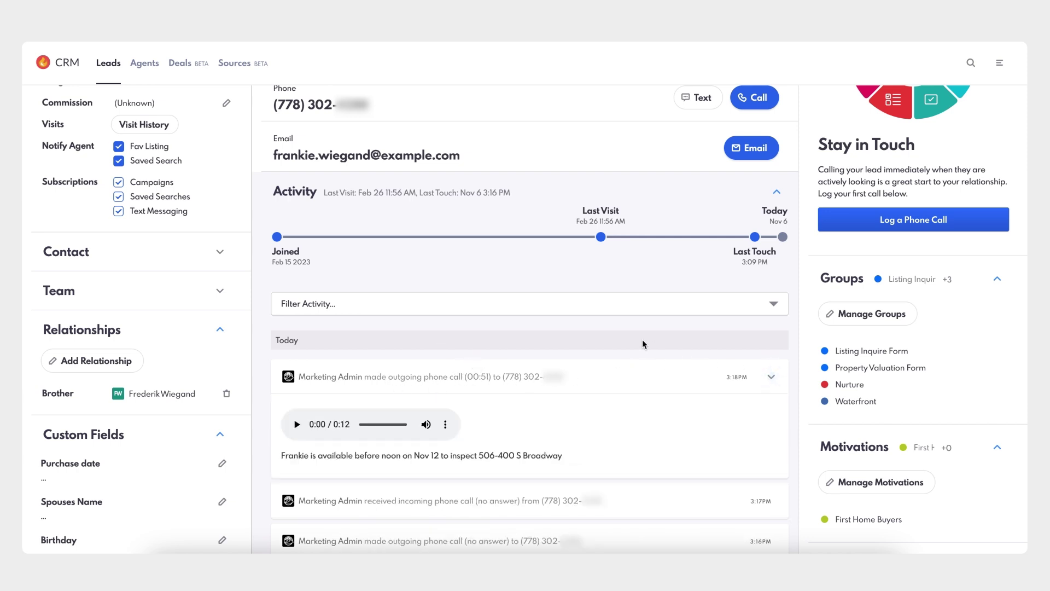
scroll(644, 344, "up", 3)
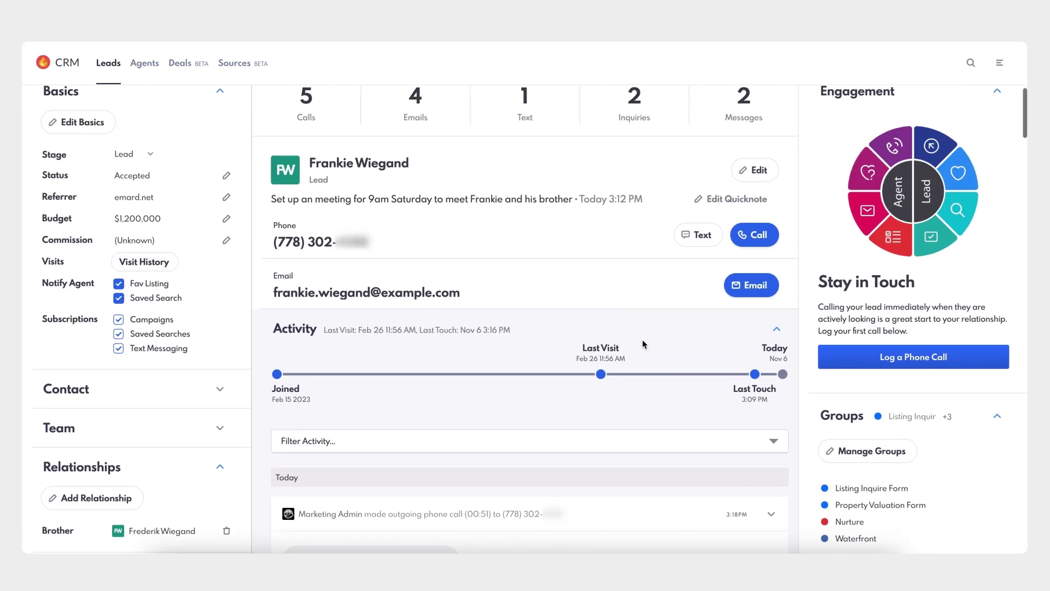
left_click(309, 112)
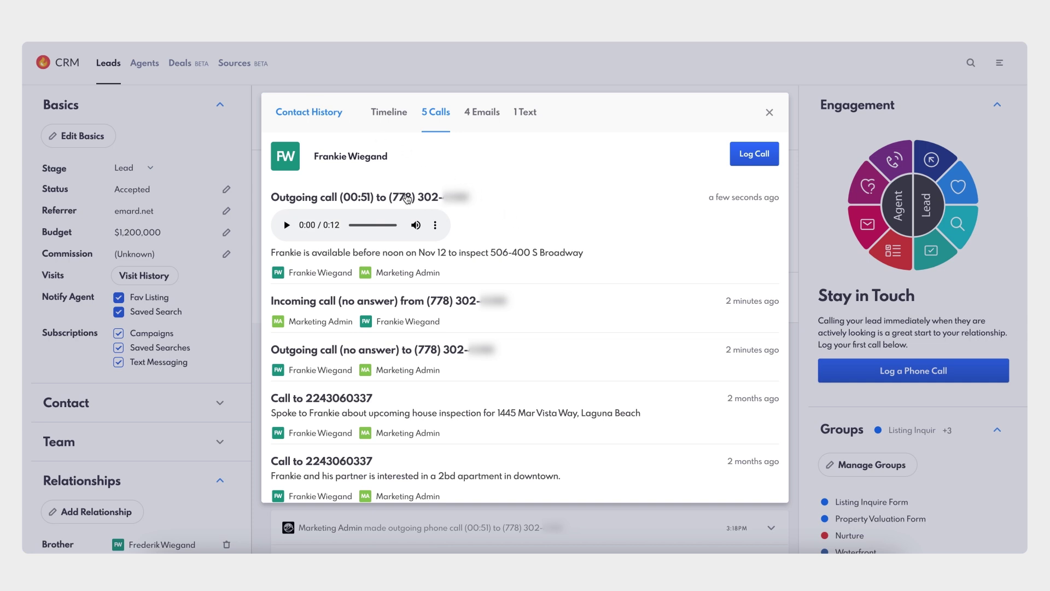
left_click(406, 198)
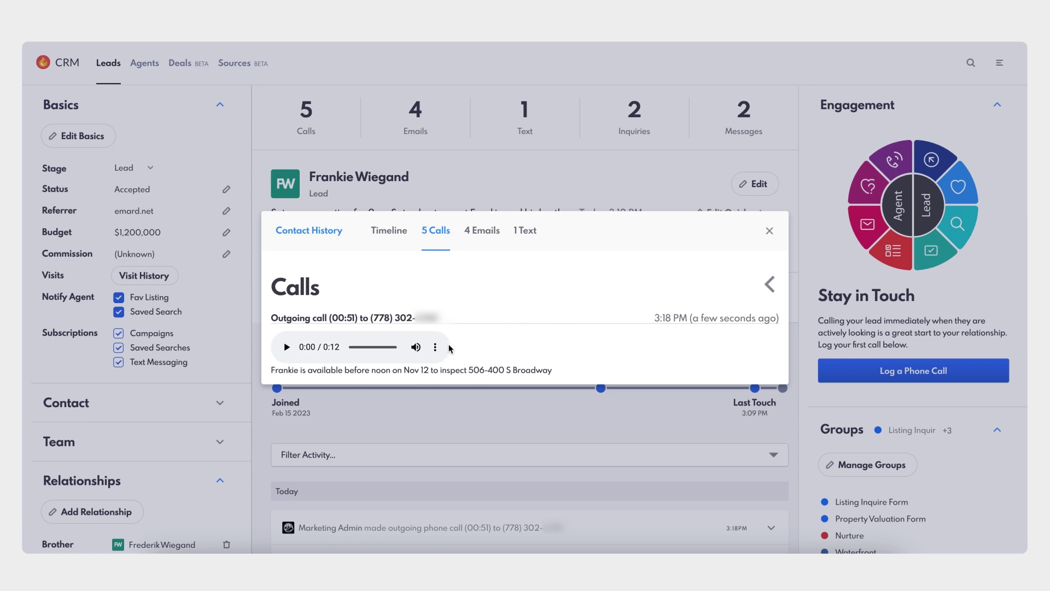
left_click(285, 348)
left_click(771, 285)
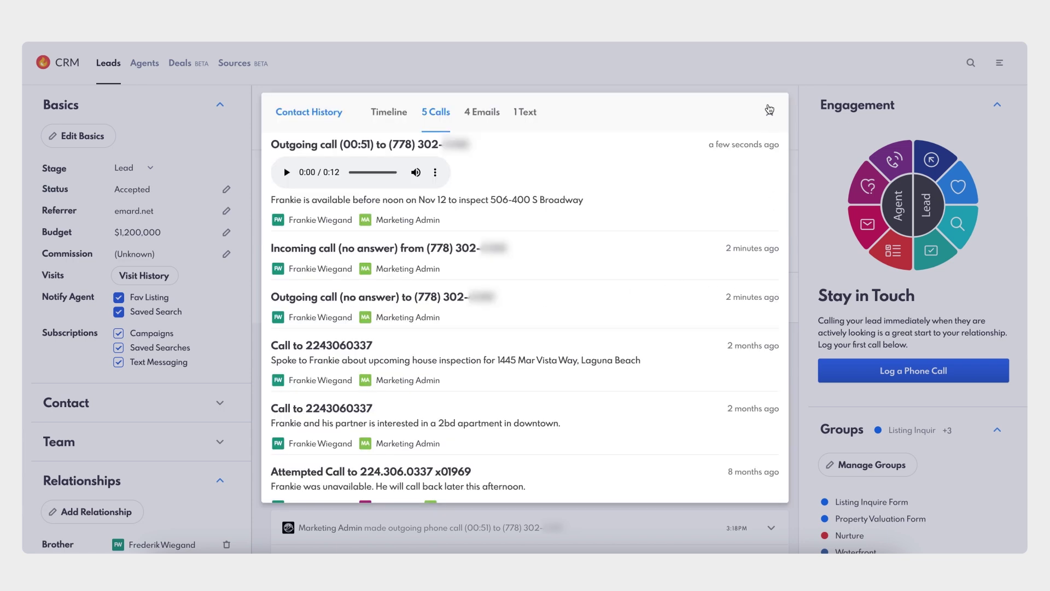
left_click(770, 112)
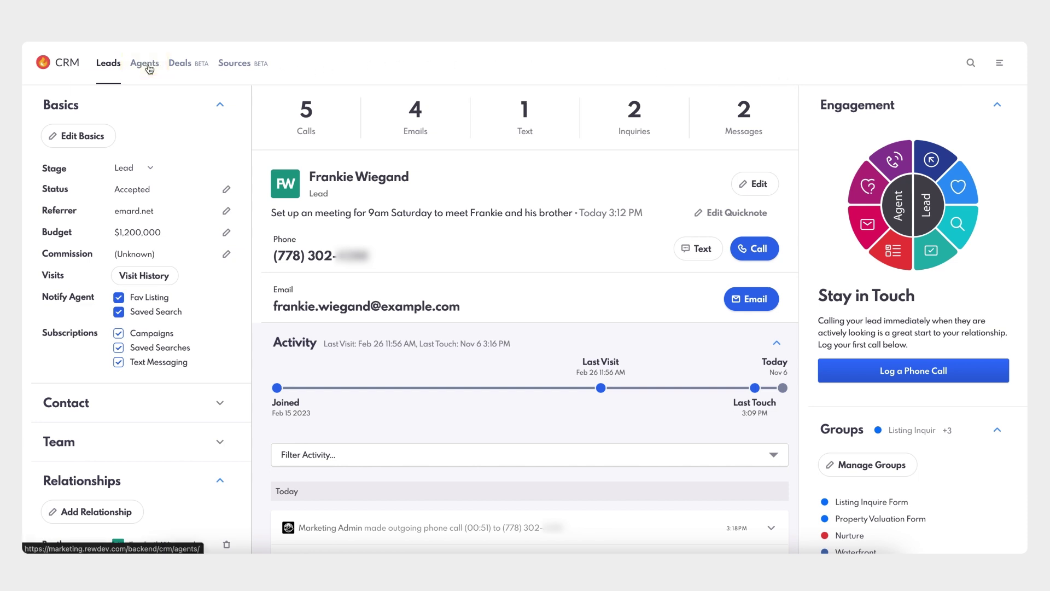
left_click(147, 67)
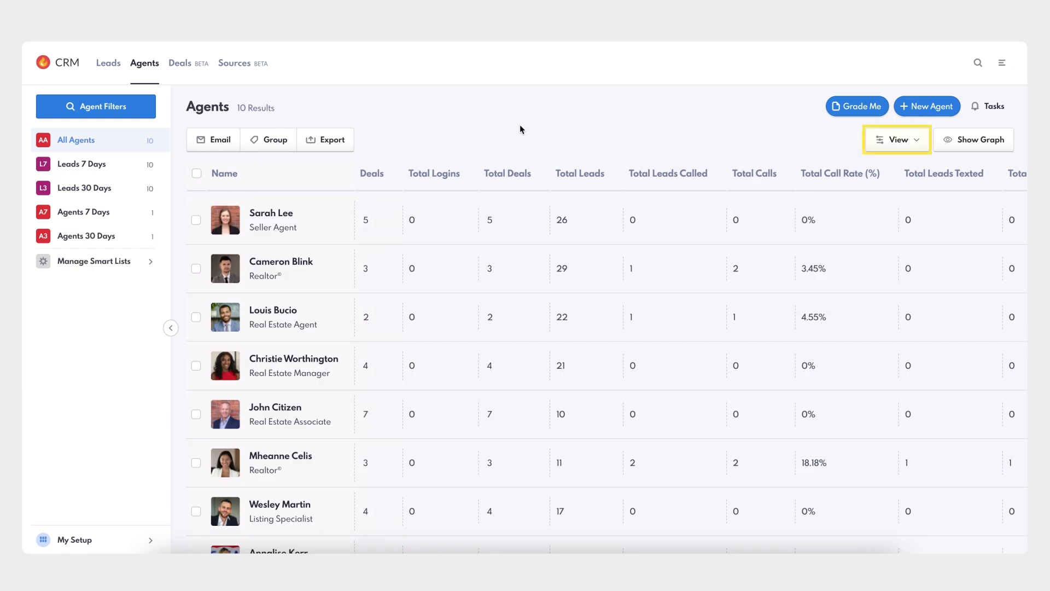
Start a new agent view from View > Manage Views, with only the Name column
left_click(899, 143)
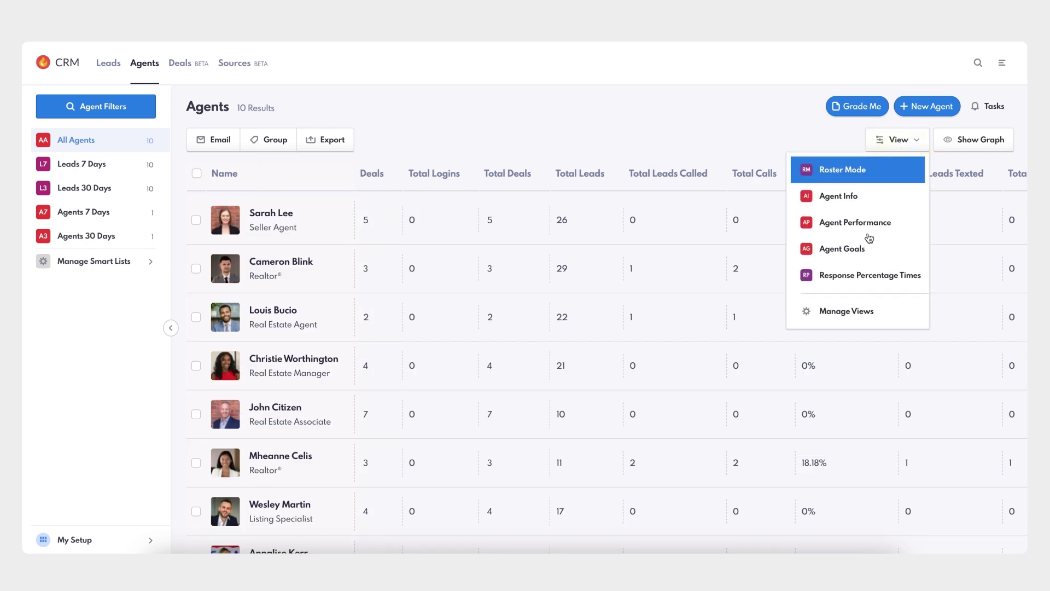
left_click(832, 316)
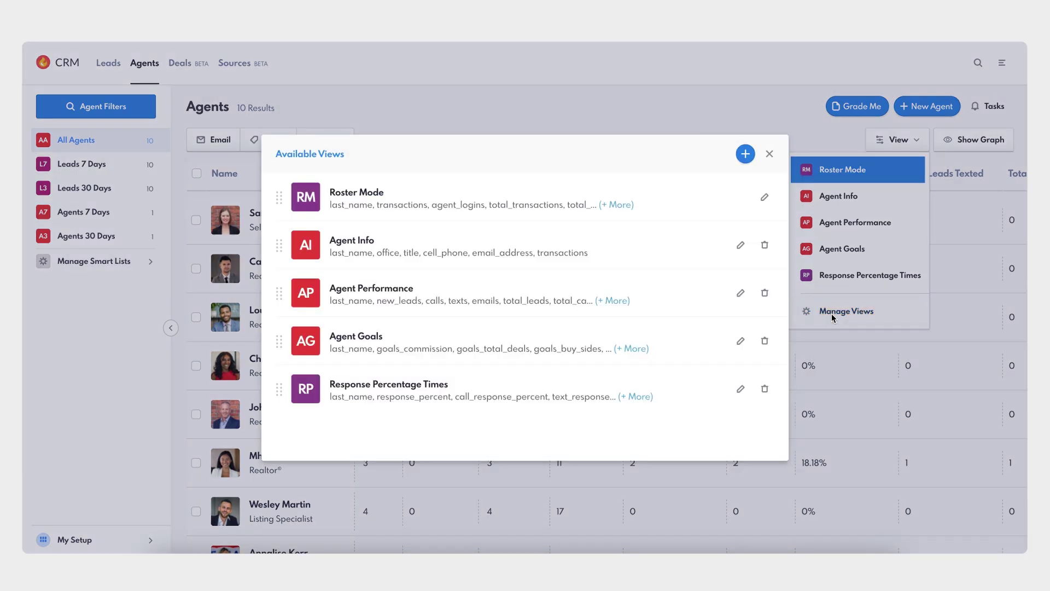
left_click(745, 155)
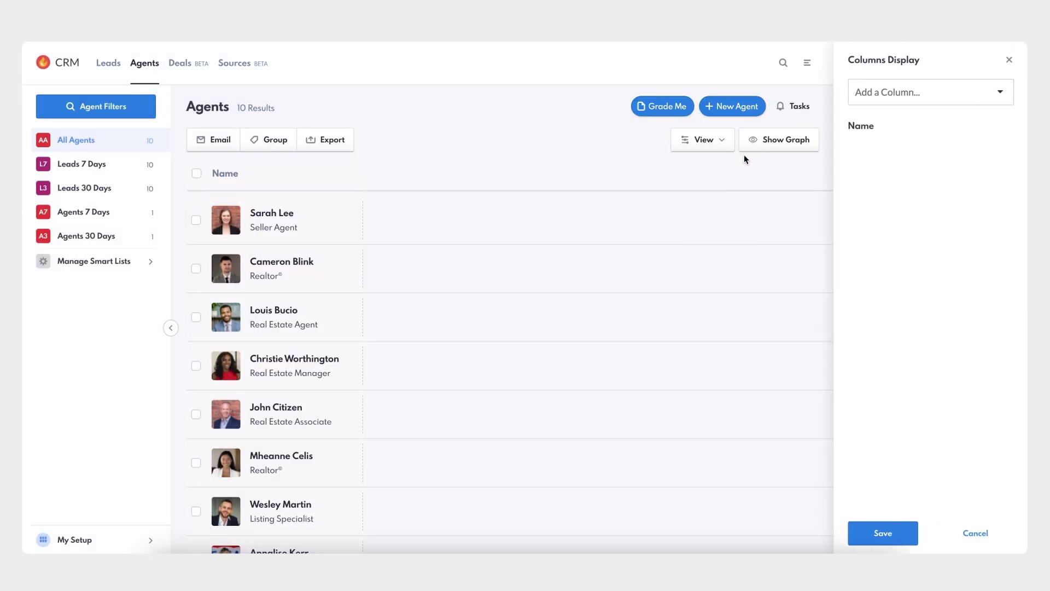
Add the Calls, Call Rate (%) and Avg. Calls Made columns to the view
left_click(884, 93)
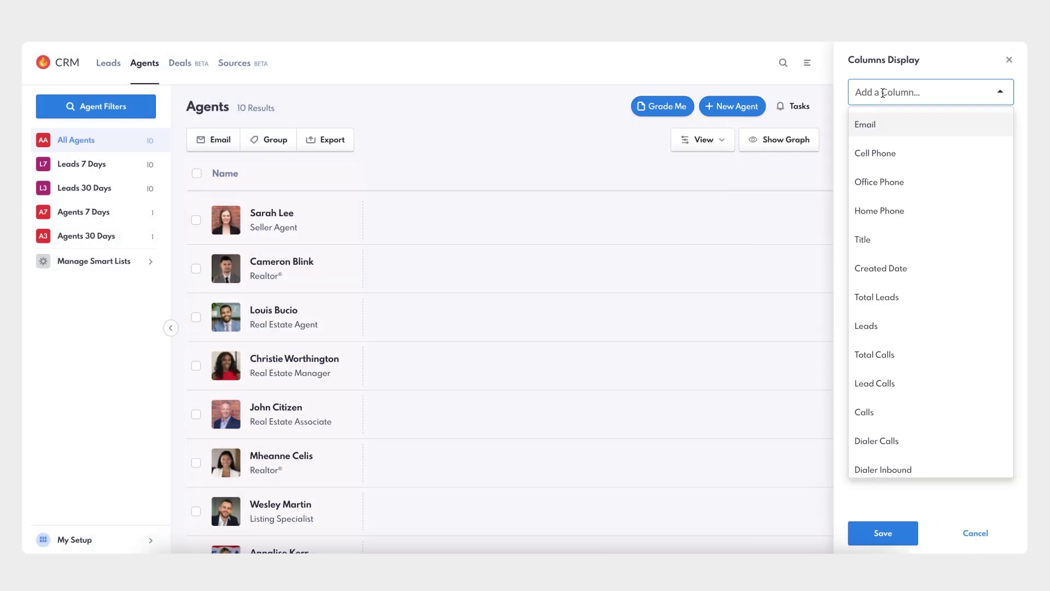
type("call")
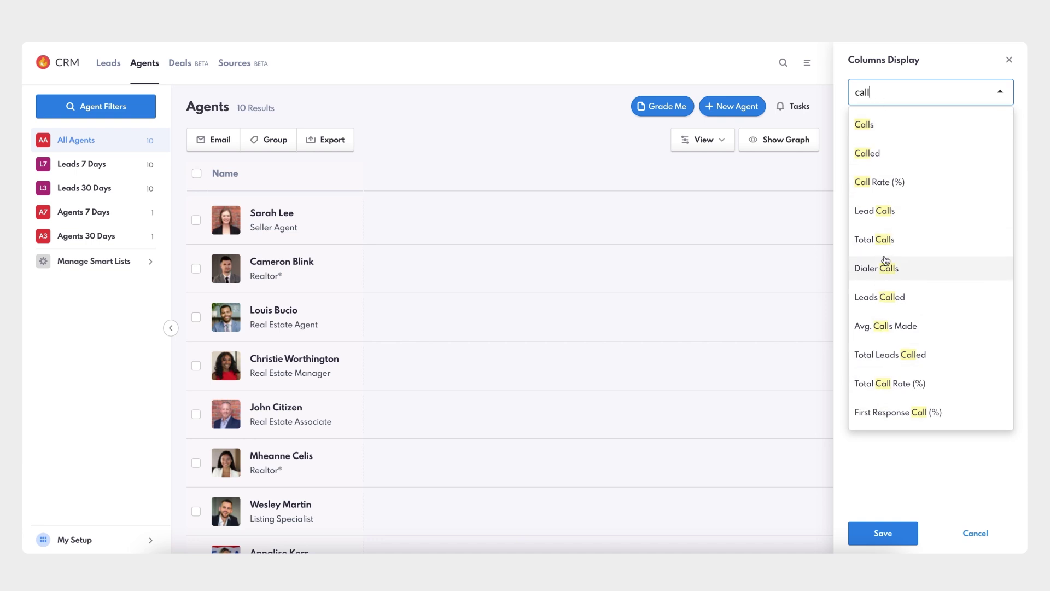
left_click(885, 126)
left_click(919, 92)
type("call")
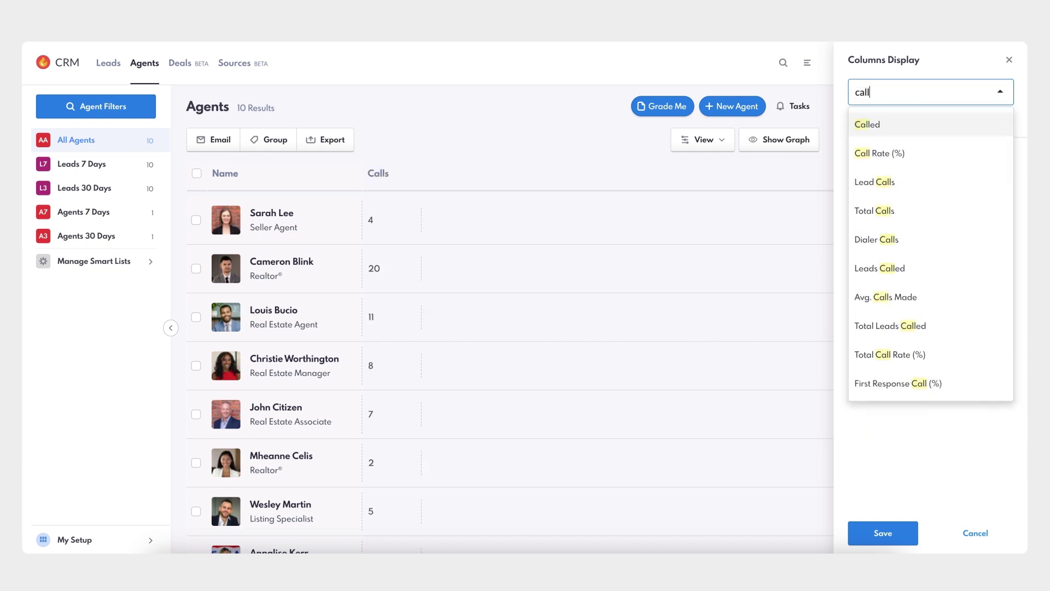
left_click(915, 154)
left_click(919, 93)
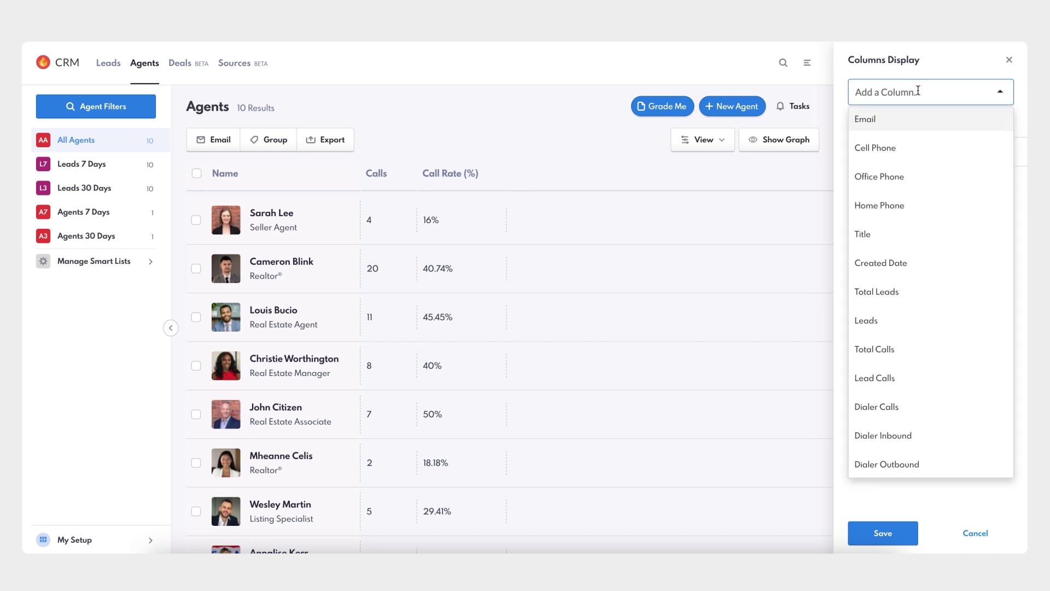
type("call")
left_click(908, 269)
Add the Total Leads Called, Total Call Rate (%) and First Response Call (%) columns
left_click(911, 96)
type("call")
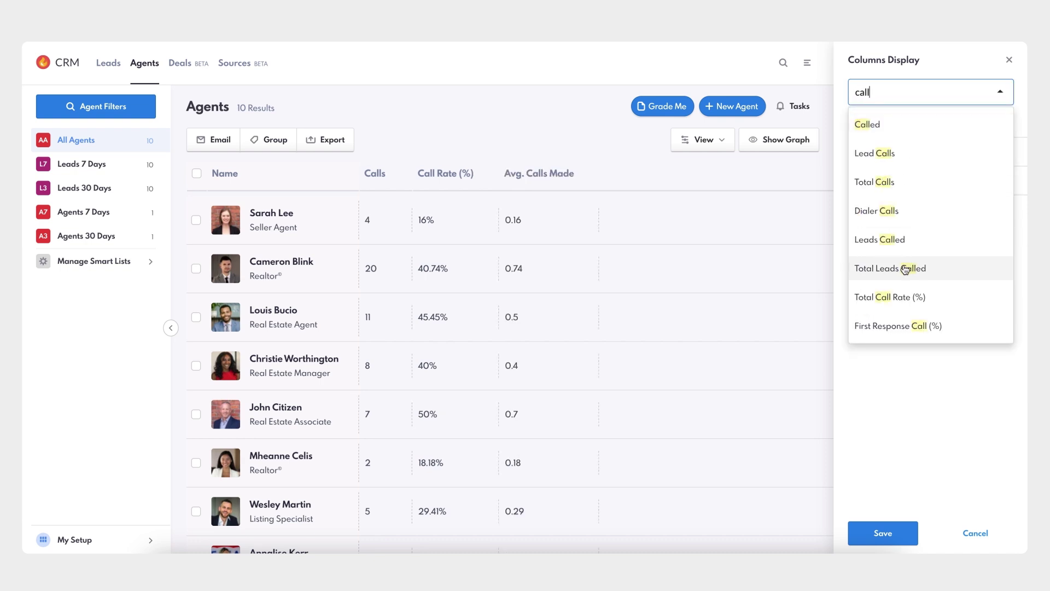
left_click(905, 269)
left_click(907, 93)
type("call")
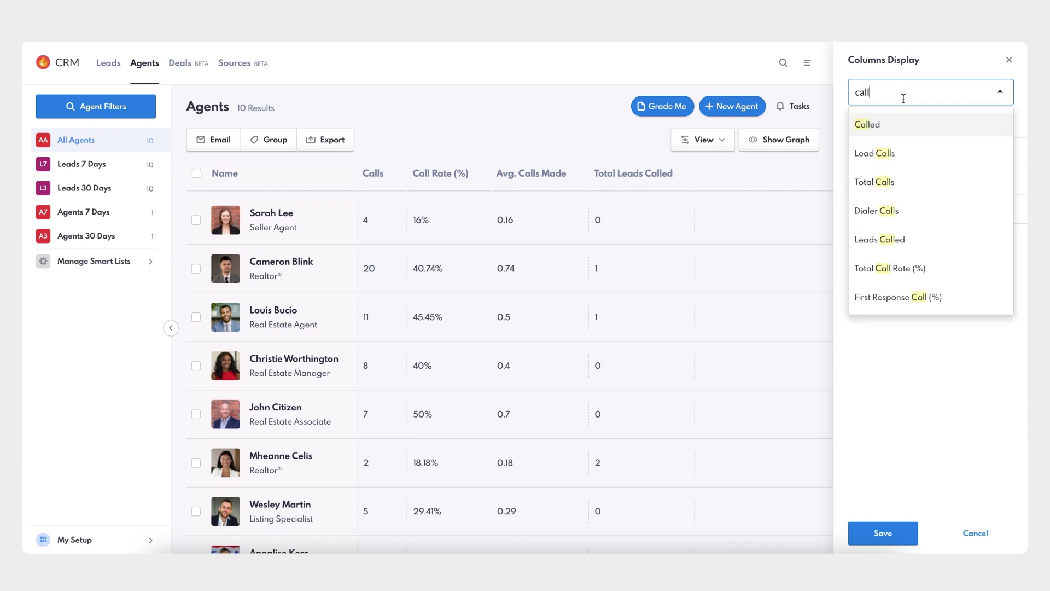
left_click(890, 268)
left_click(891, 93)
type("call")
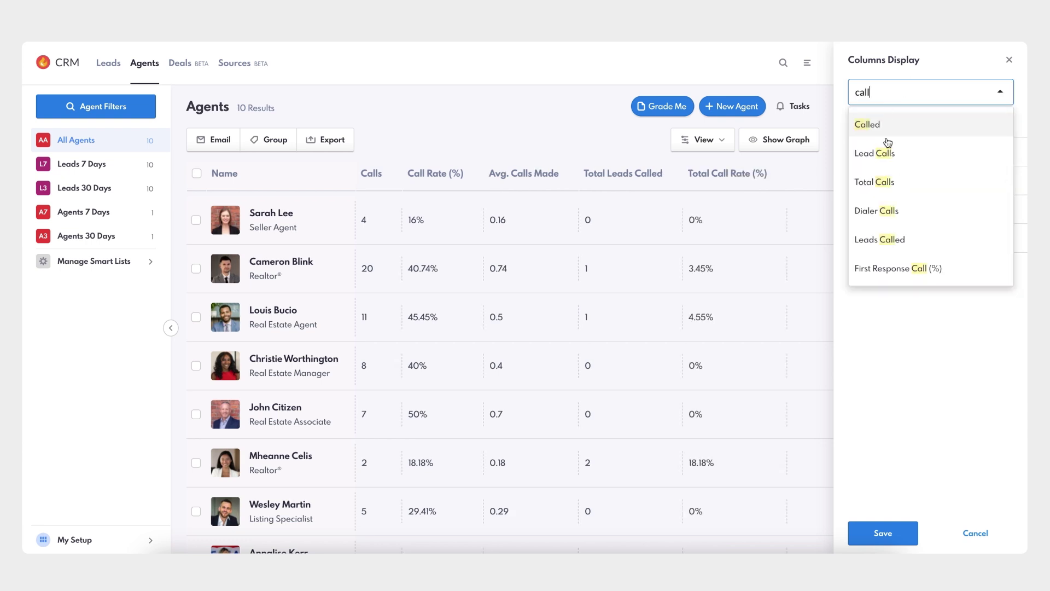
left_click(874, 273)
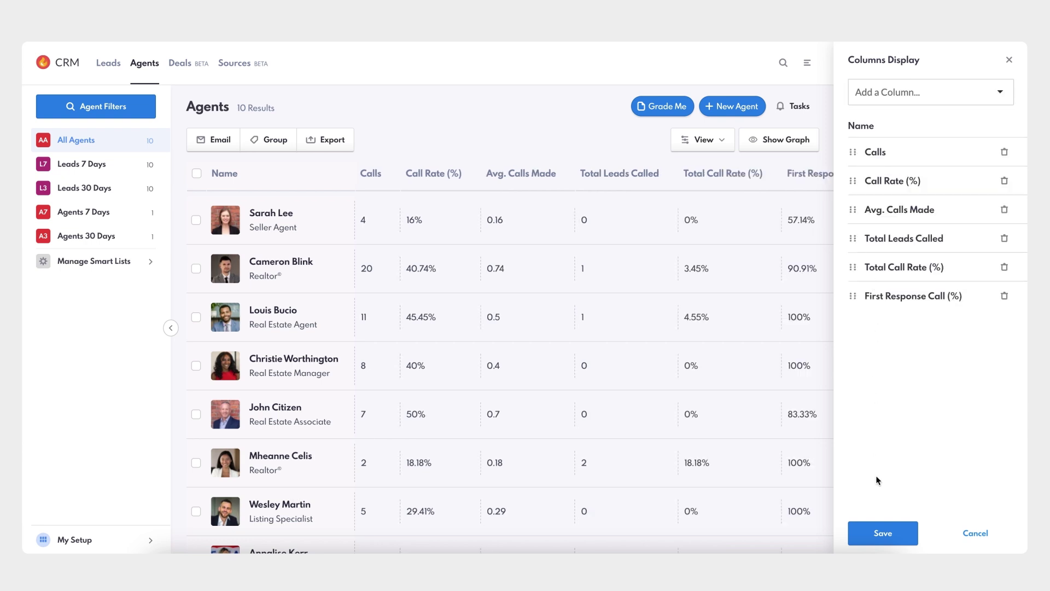
Save the chosen columns as the 'Call Metrics' view and review the updated Agents list
left_click(885, 536)
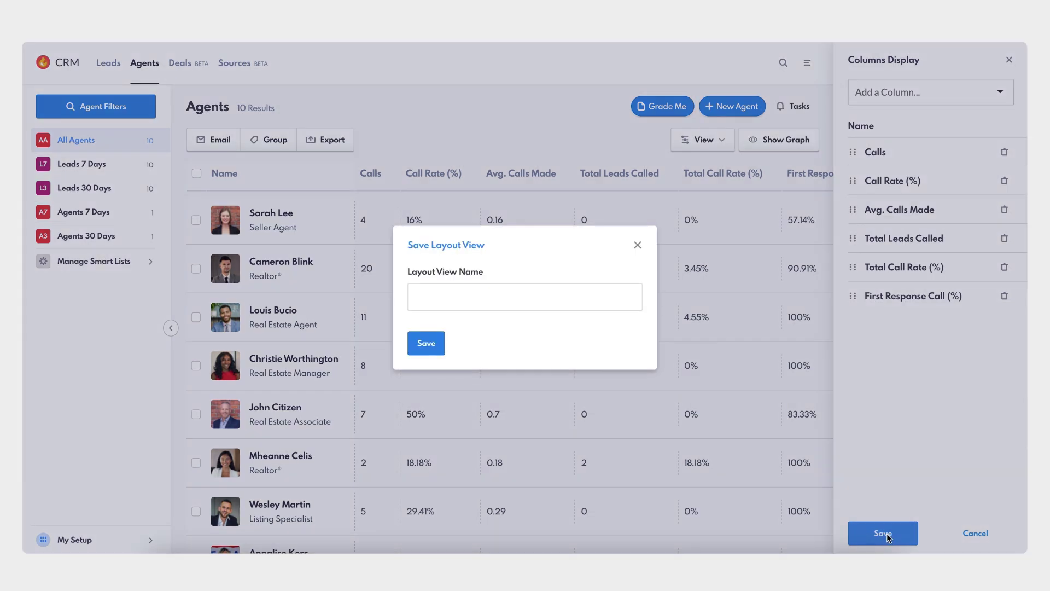
left_click(564, 303)
type("Call Metrics")
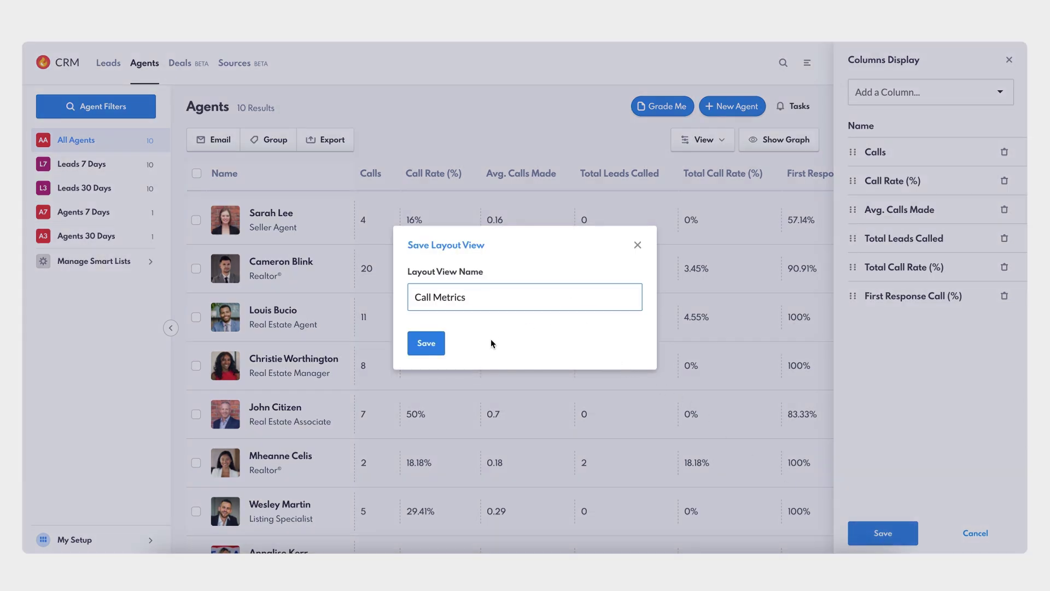
left_click(428, 347)
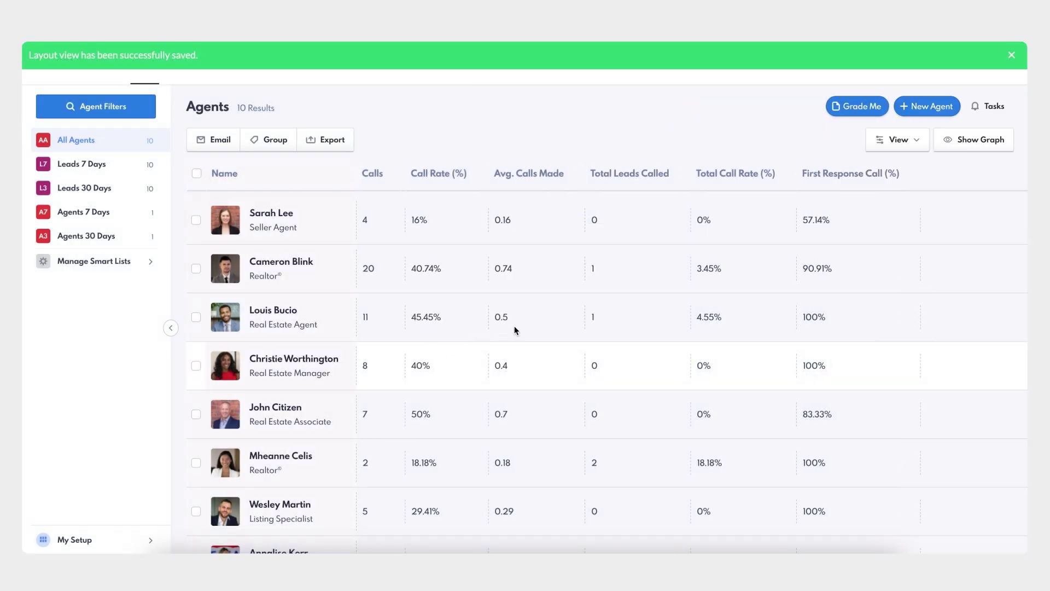
scroll(899, 291, "down", 1)
scroll(899, 291, "down", 2)
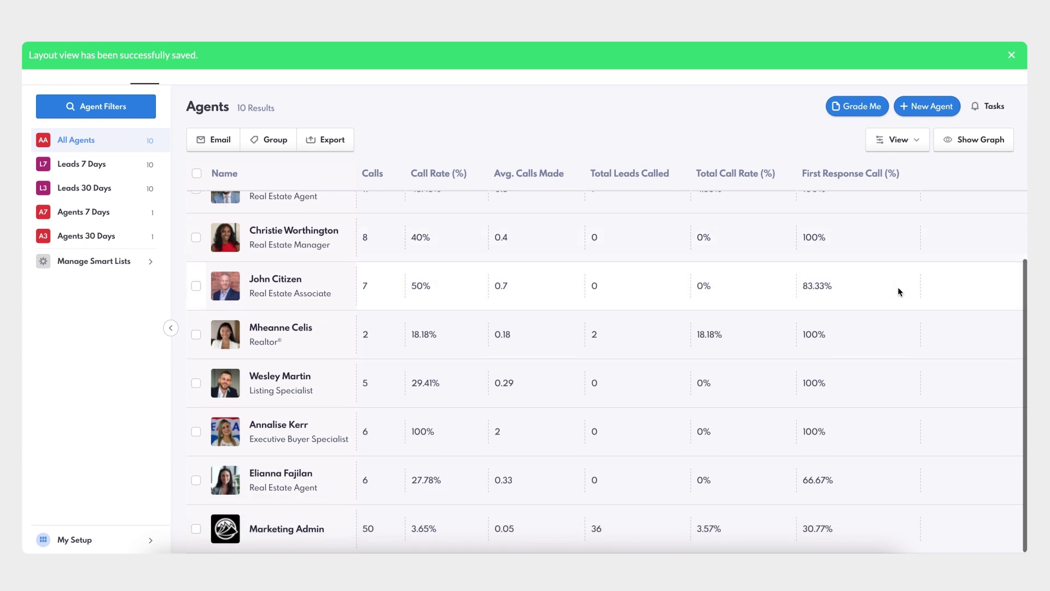
scroll(899, 291, "up", 3)
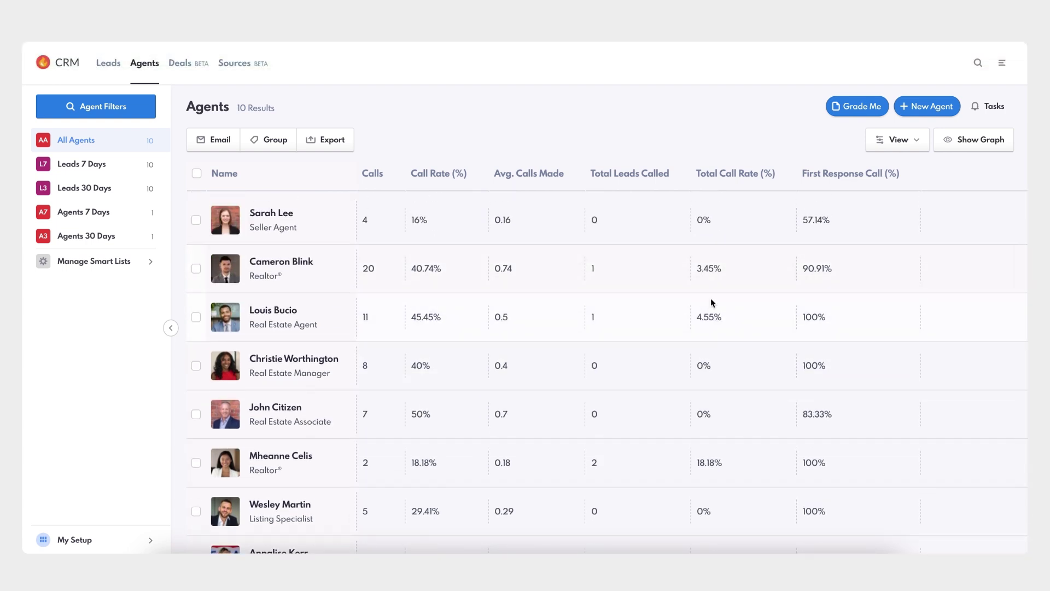